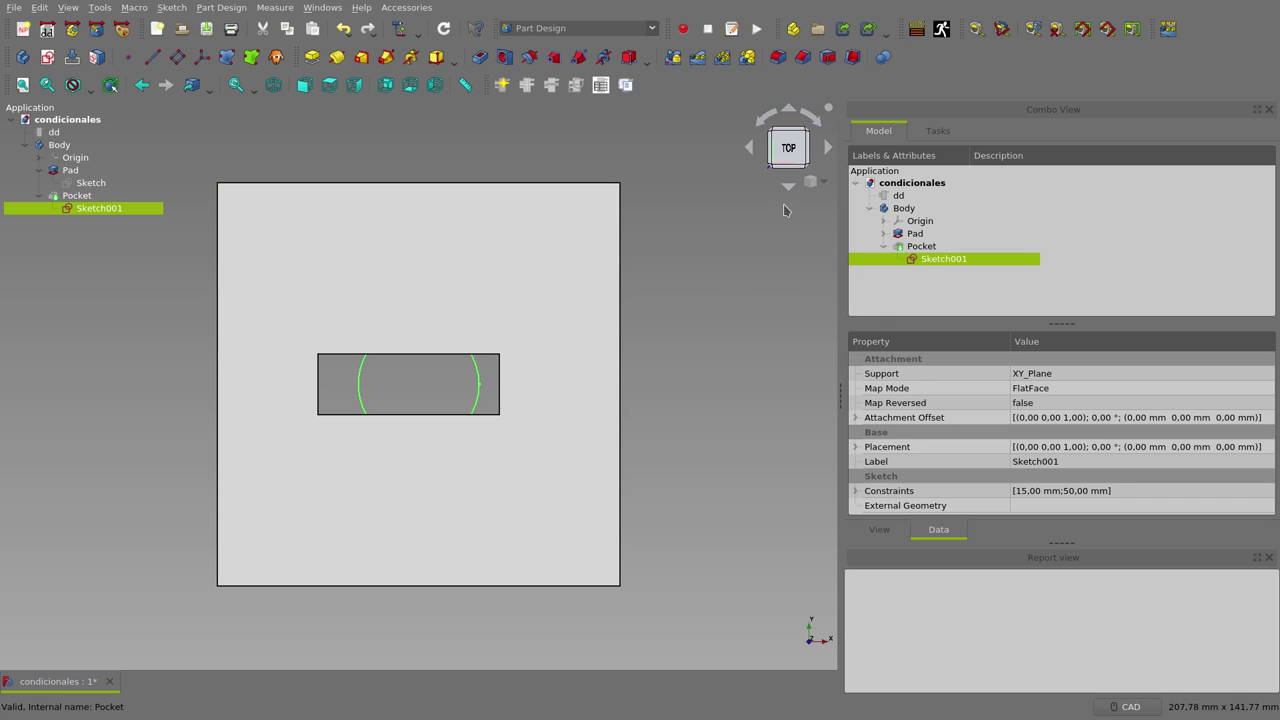
pyautogui.click(918, 247)
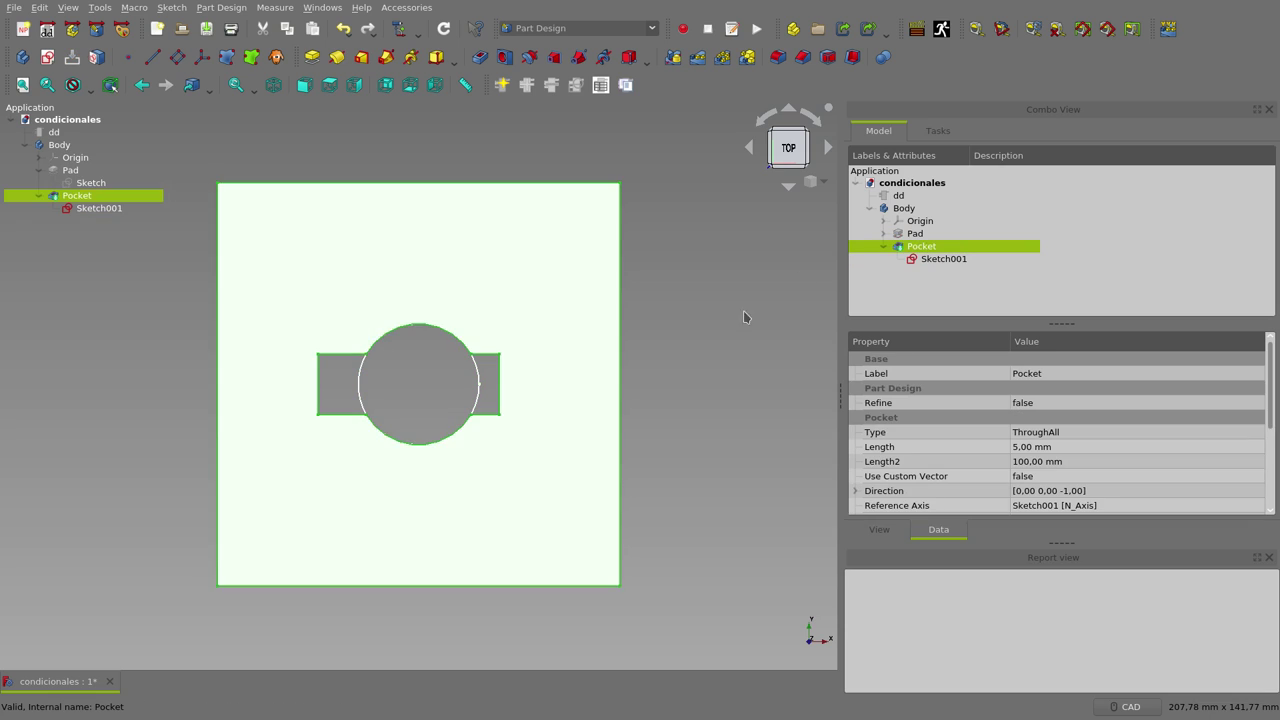
pyautogui.click(686, 357)
pyautogui.click(943, 259)
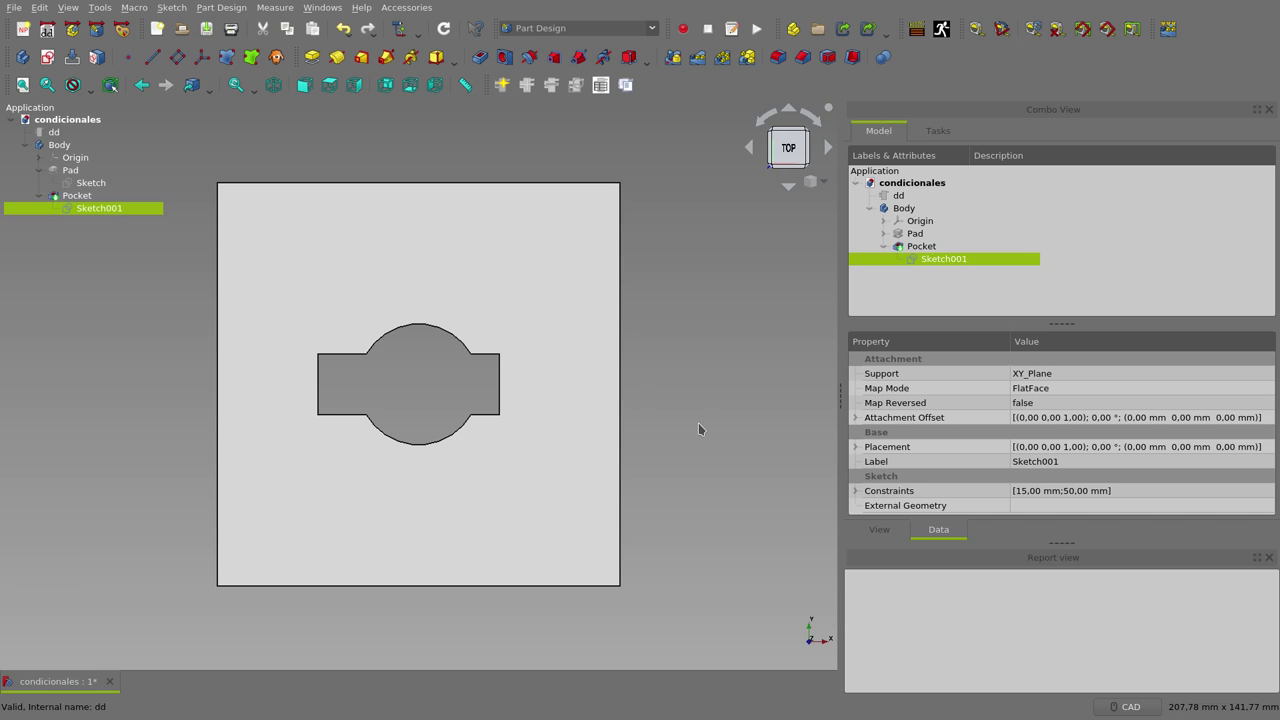
# Step: Collapse the Pocket node and select the dd object to display Xizquierdo, Xderecho, Xdefecto, Xintento and Xcentro
pyautogui.click(882, 247)
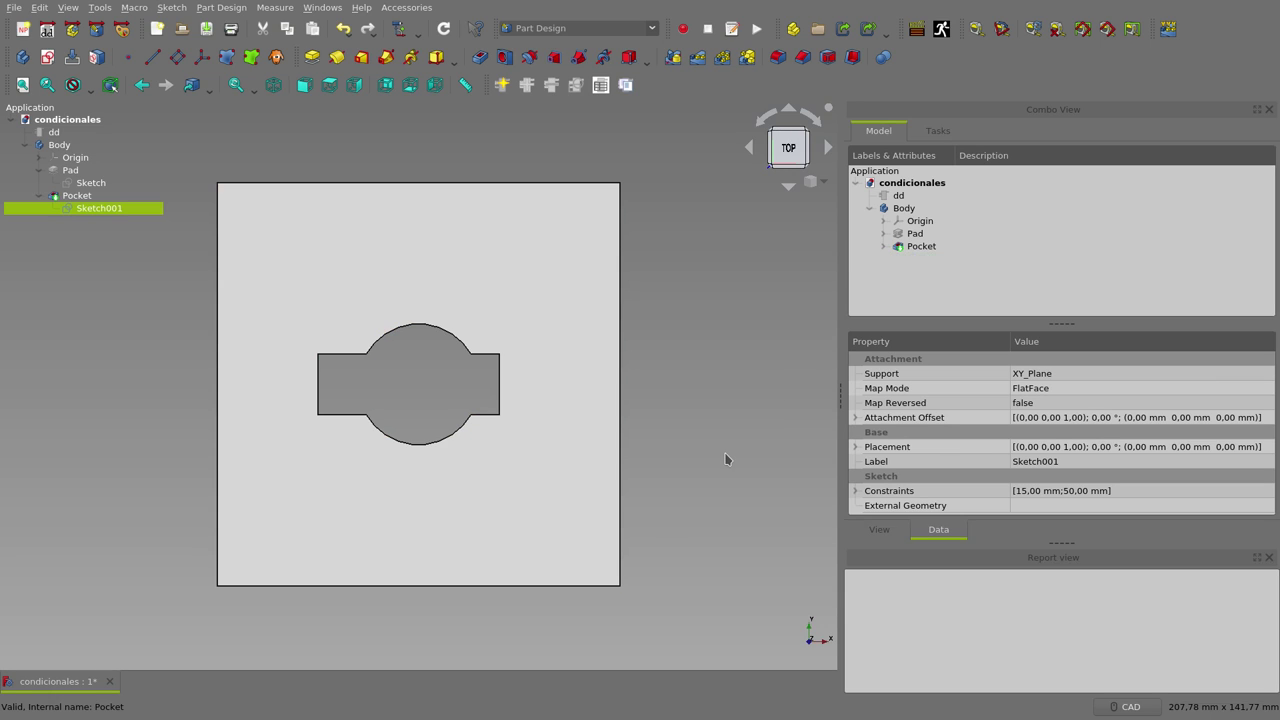
pyautogui.click(892, 197)
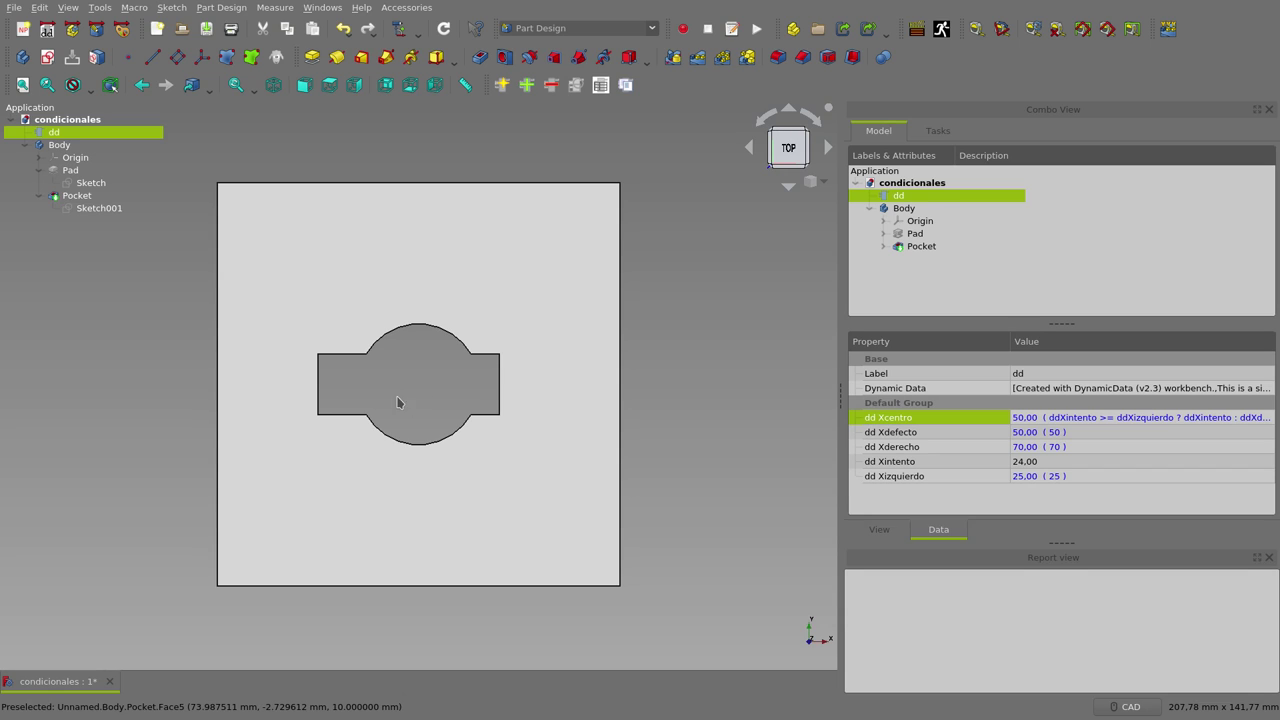
# Step: Open Xcentro's formula 'ddXintento >= ddXizquierdo ? ddXintento : ddXdefecto' and move the editor left
pyautogui.click(1123, 420)
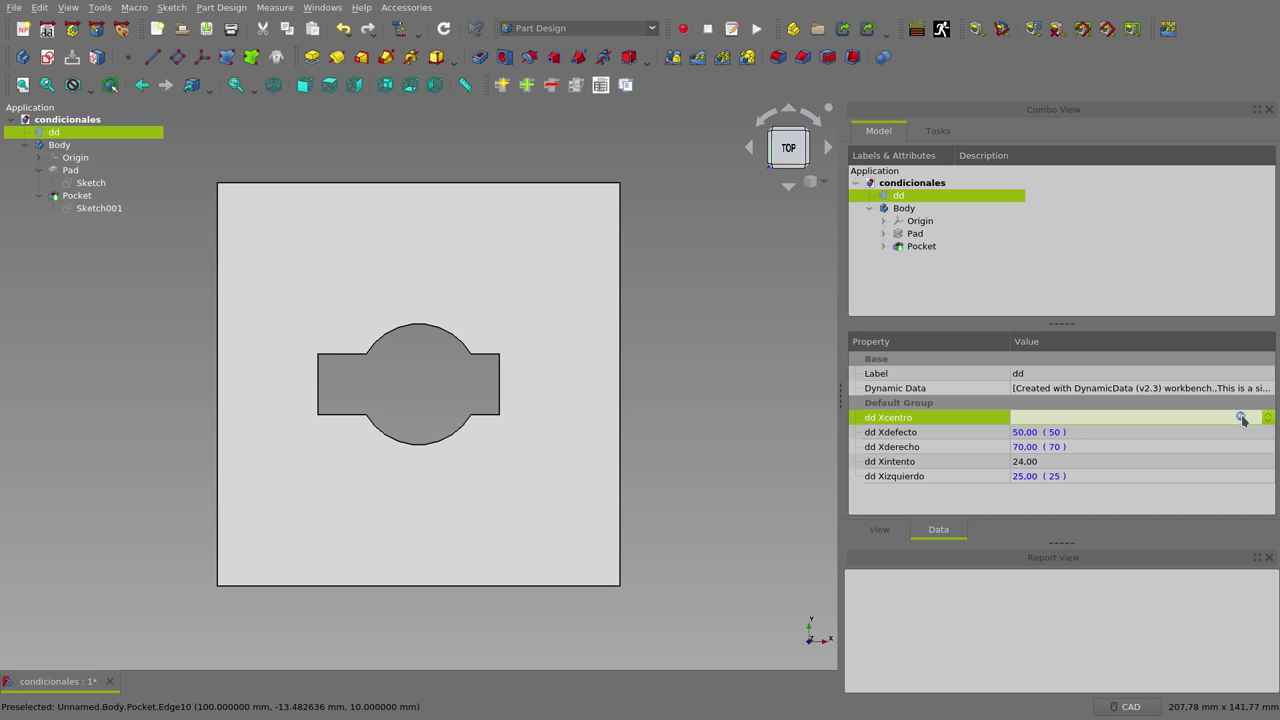
pyautogui.click(1241, 418)
pyautogui.moveTo(1150, 373)
pyautogui.mouseDown()
pyautogui.moveTo(794, 391)
pyautogui.moveTo(813, 271)
pyautogui.mouseUp()
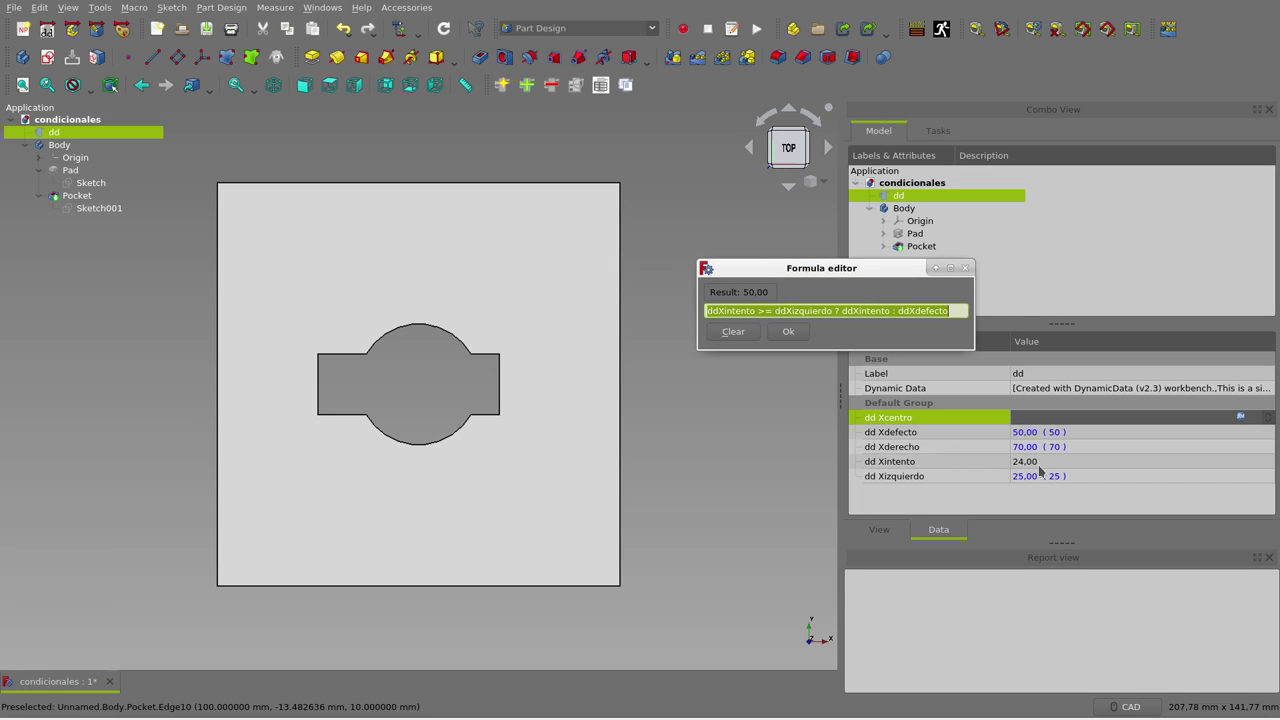